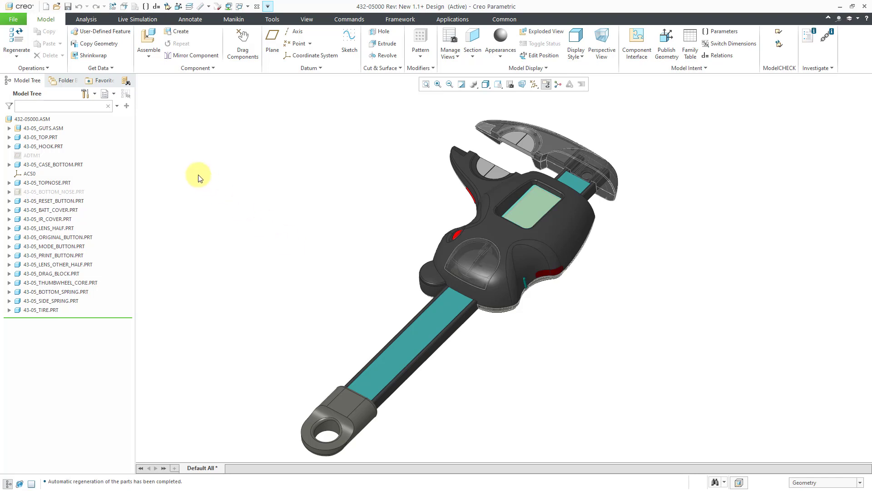
# Load the '2021 04 01 Caliper' Windchill workspace with its 37 CAD documents from the Folder Browser
pyautogui.click(67, 83)
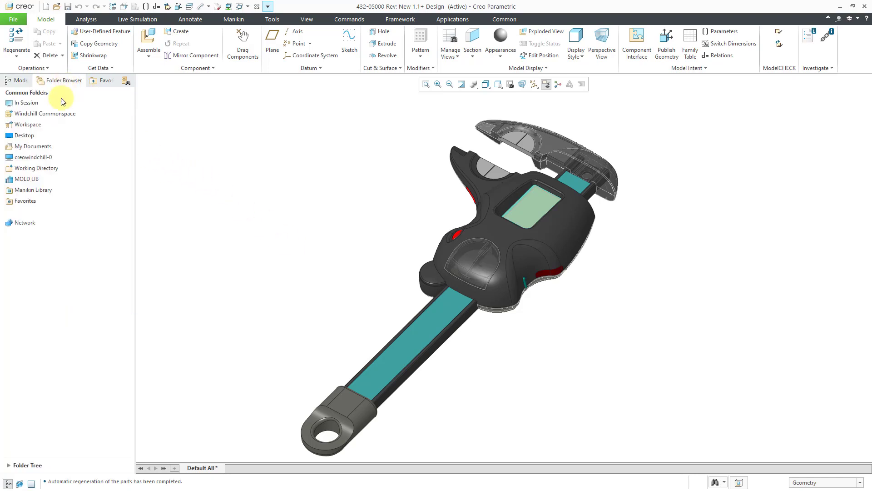
pyautogui.click(56, 123)
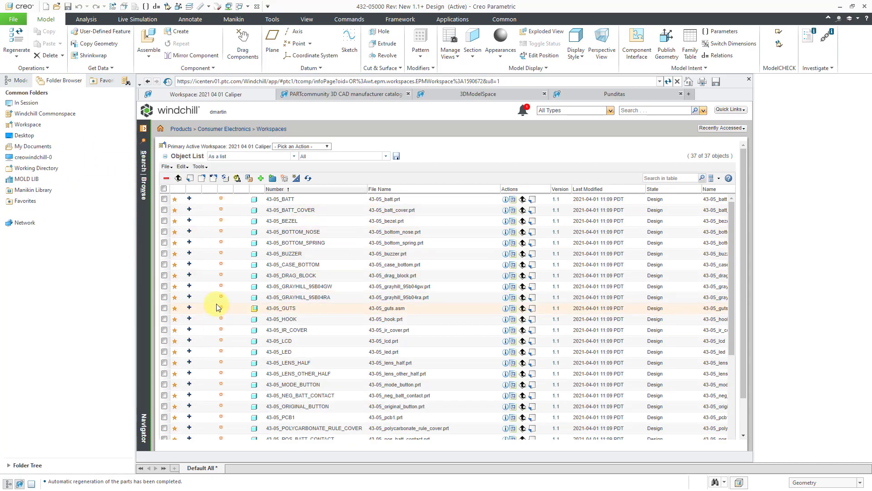
# Close the embedded browser and start a Custom Check In covering models and viewables
pyautogui.click(748, 80)
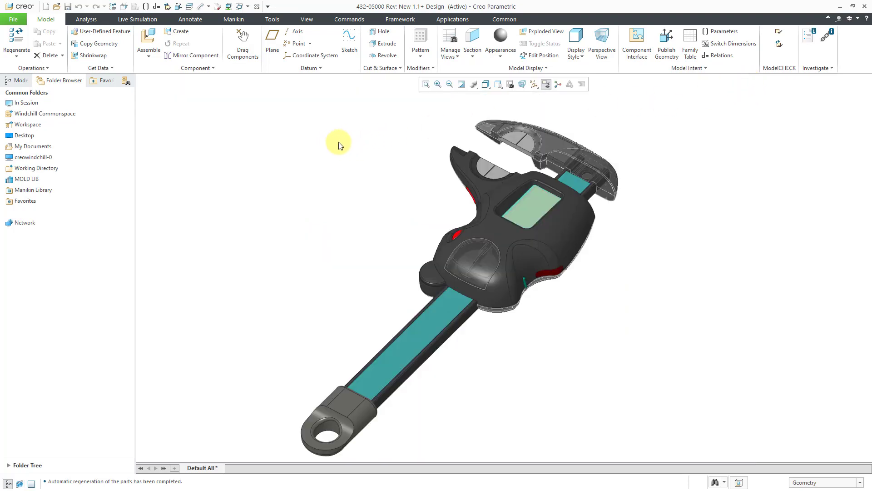
pyautogui.click(16, 20)
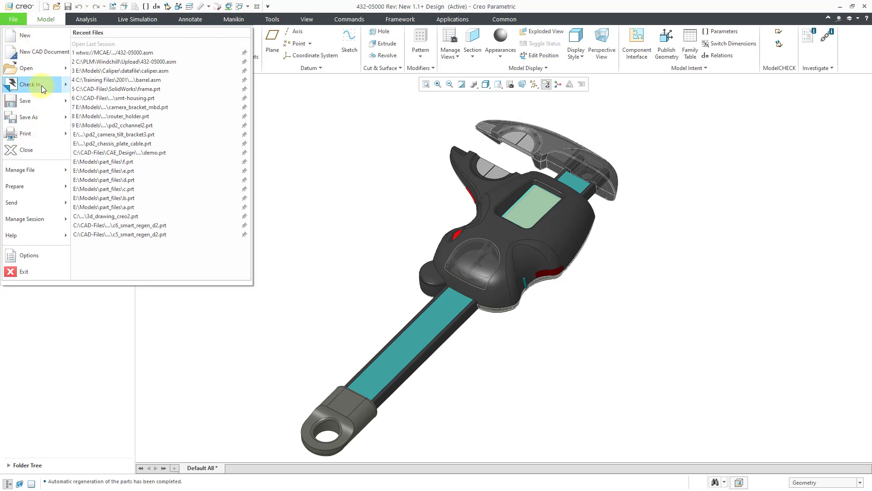
pyautogui.moveTo(41, 85)
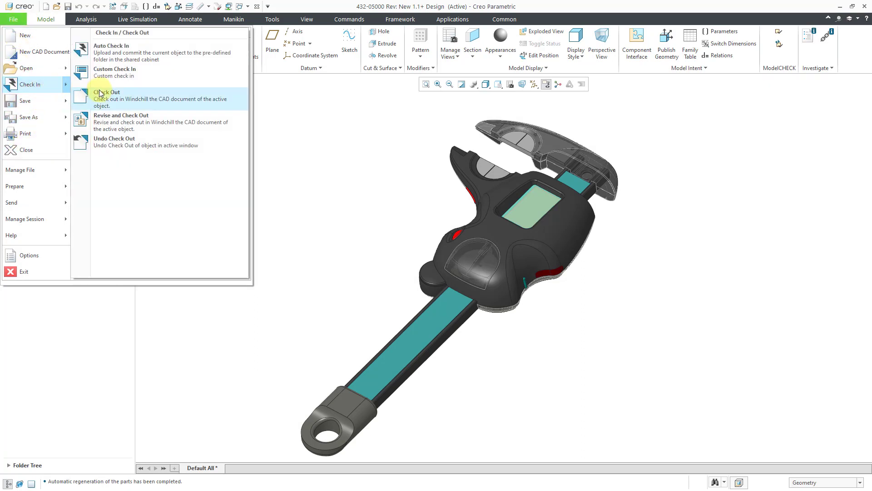
pyautogui.click(134, 77)
pyautogui.click(419, 257)
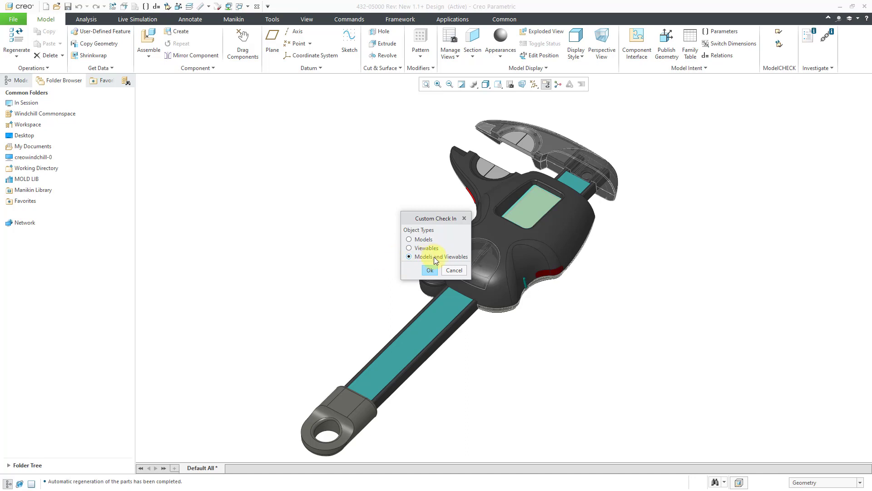
pyautogui.click(430, 271)
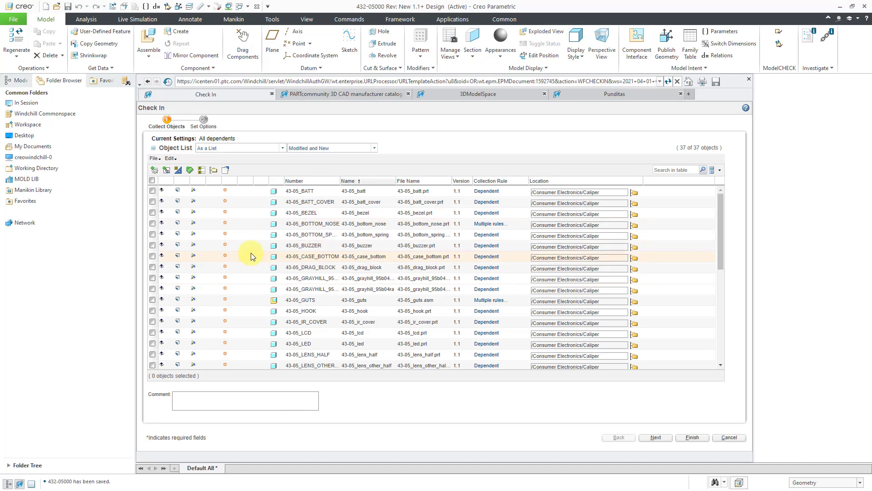
# Submit the caliper check-in with Undo Checkout Unmodified Objects turned off
pyautogui.click(656, 437)
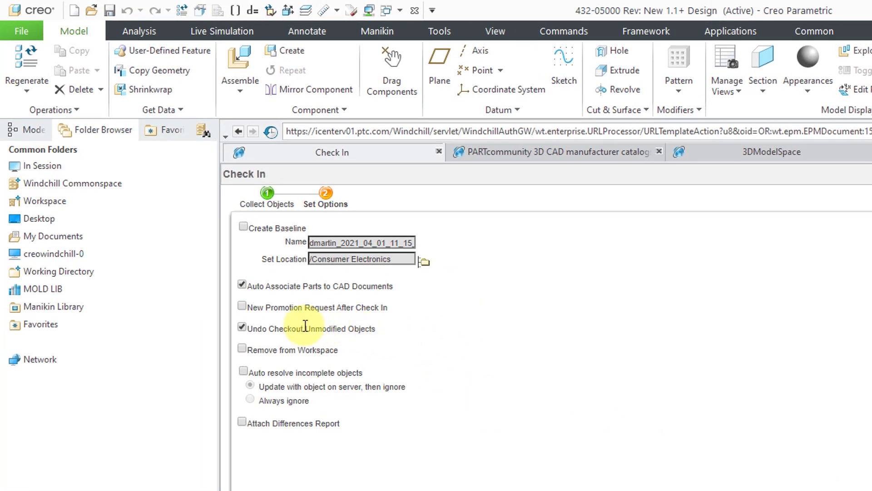
pyautogui.click(243, 329)
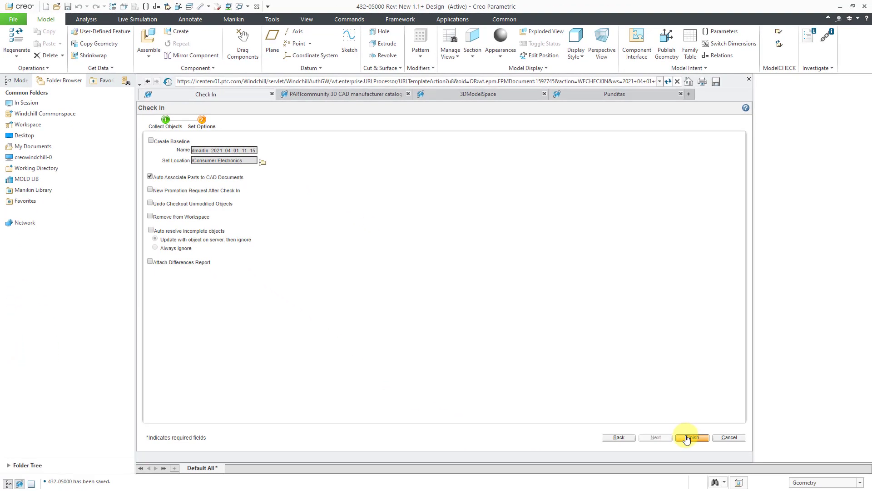
pyautogui.click(689, 437)
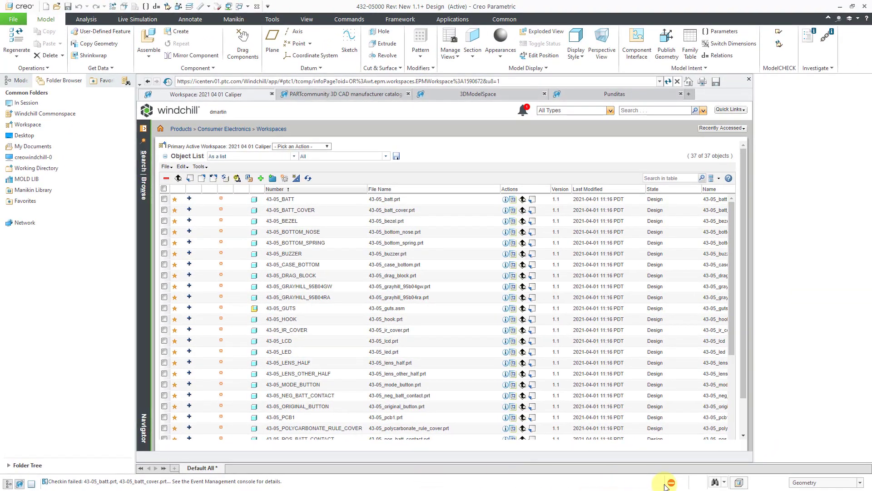
pyautogui.click(671, 486)
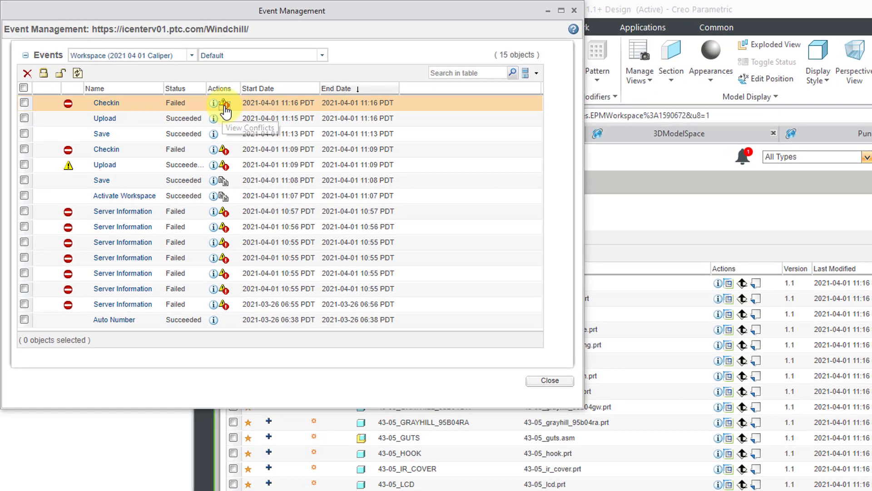
pyautogui.click(228, 106)
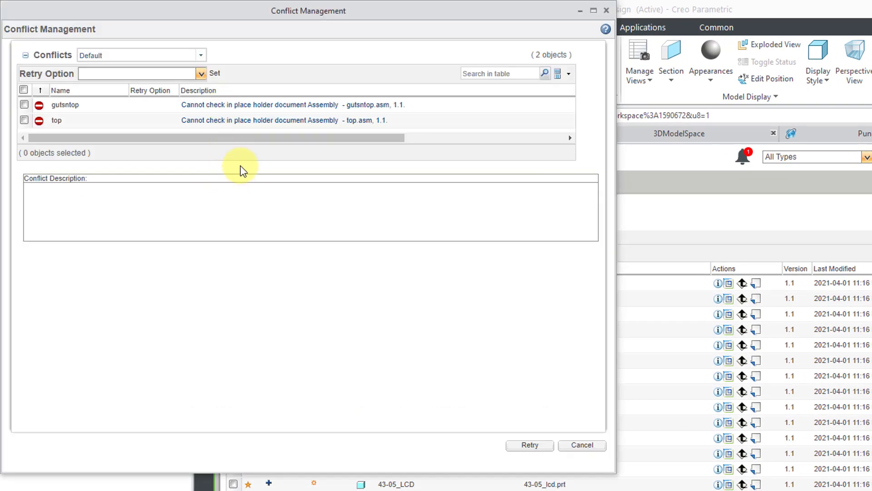
pyautogui.moveTo(241, 162); pyautogui.dragTo(236, 193)
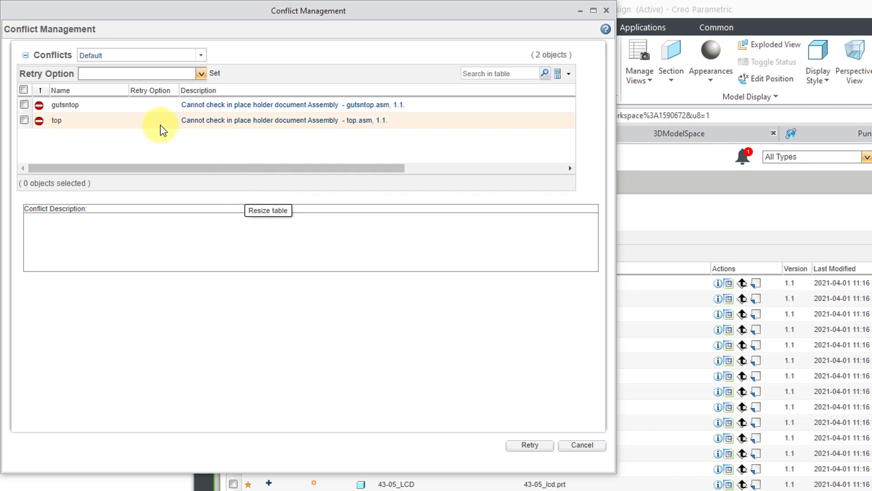
pyautogui.click(228, 109)
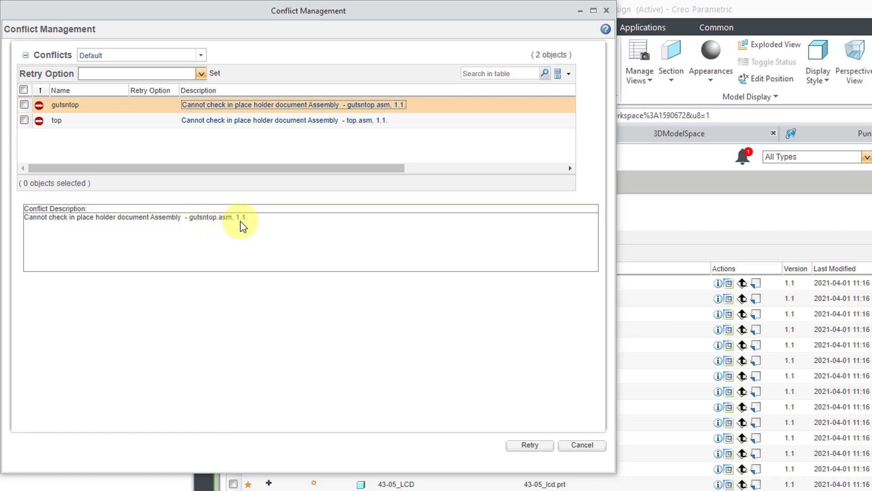
pyautogui.click(287, 125)
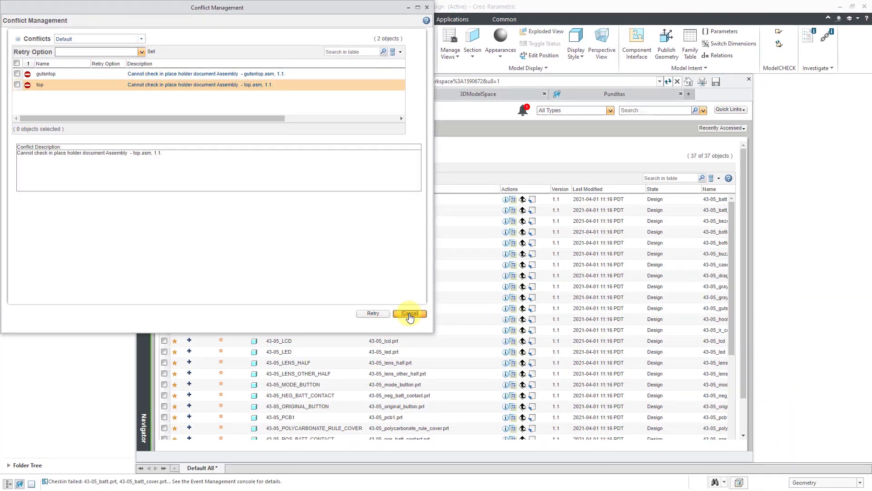
pyautogui.click(424, 325)
pyautogui.click(386, 269)
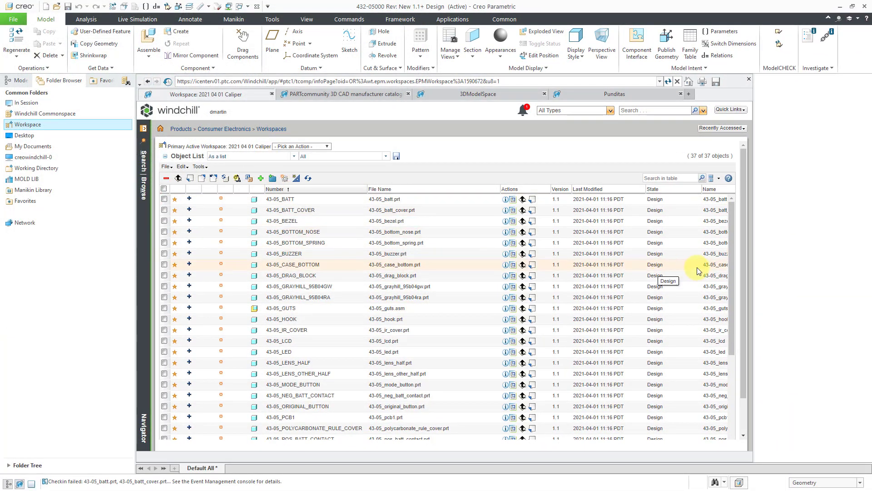
pyautogui.moveTo(730, 241); pyautogui.dragTo(718, 332)
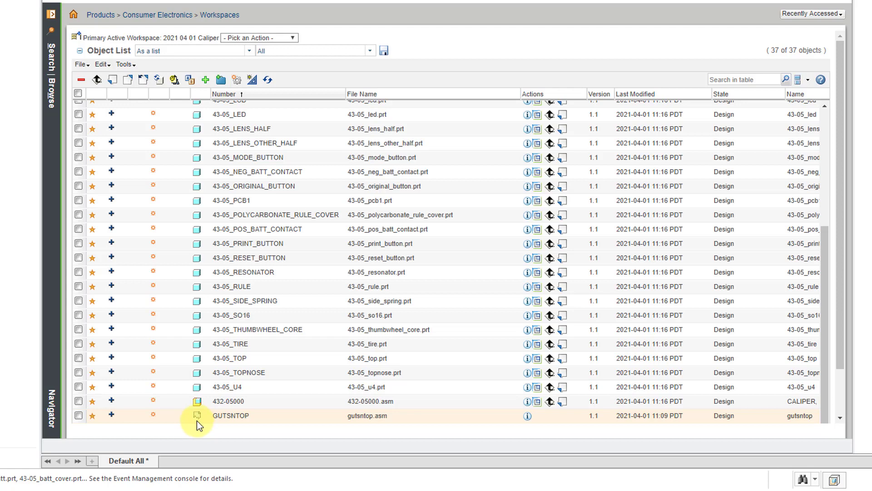
pyautogui.moveTo(197, 419)
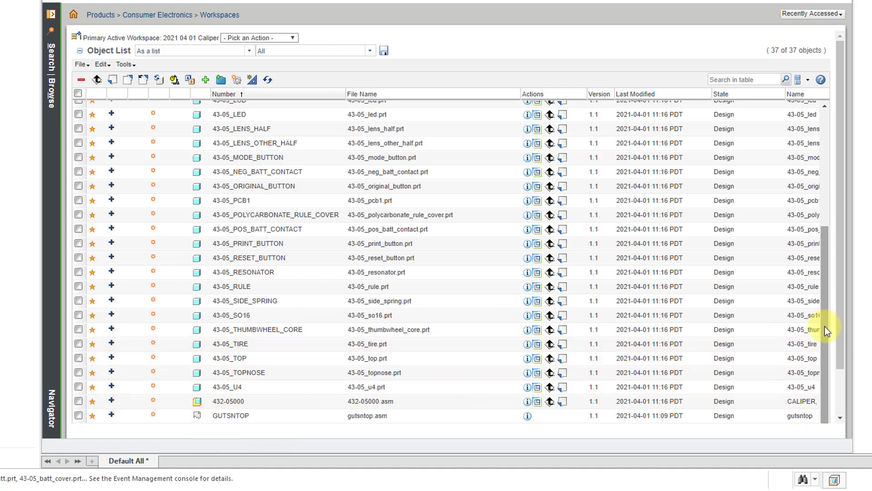
pyautogui.moveTo(840, 331); pyautogui.dragTo(836, 373)
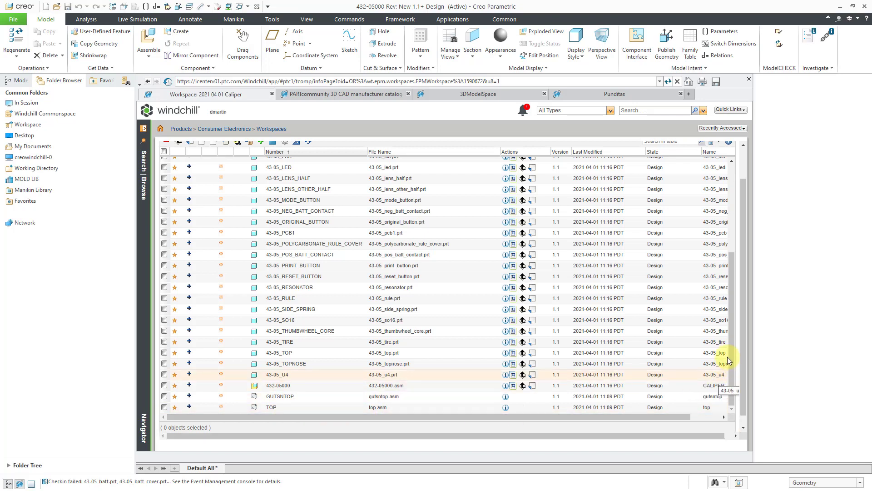
# Open the Reference Viewer for the top-level 432-05000.ASM assembly
pyautogui.click(749, 80)
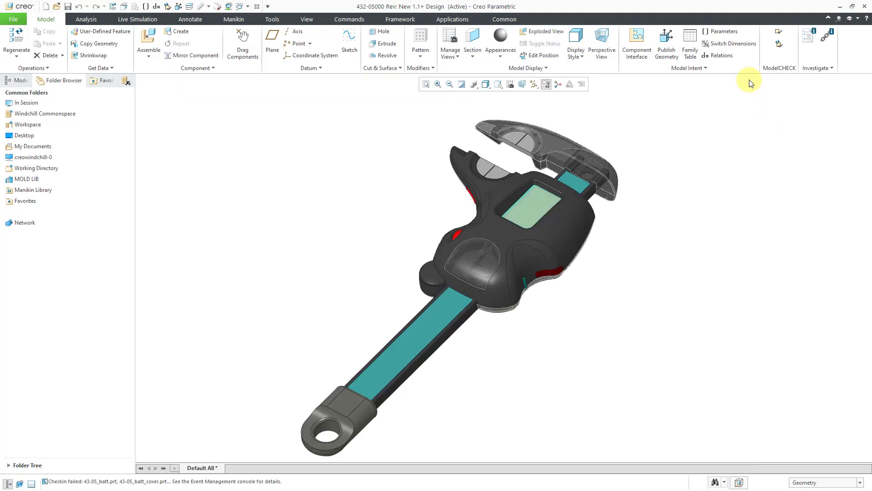
pyautogui.click(16, 80)
pyautogui.click(44, 121)
pyautogui.rightClick(46, 123)
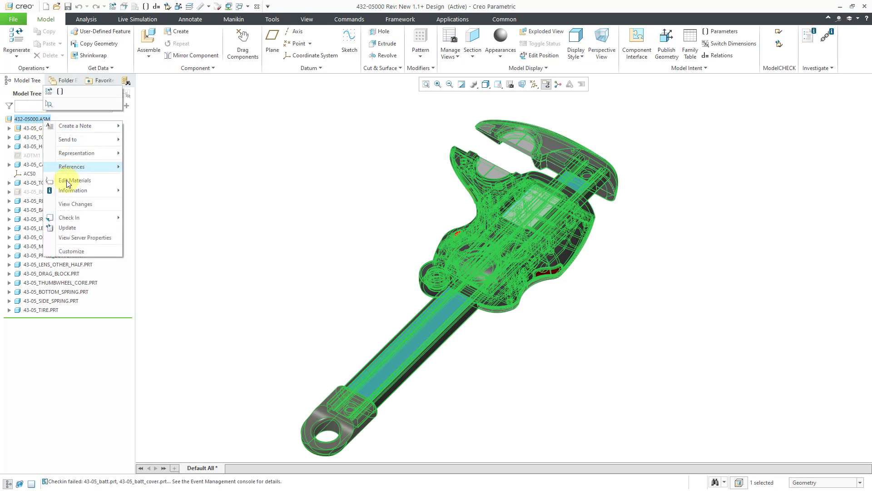
pyautogui.moveTo(93, 193)
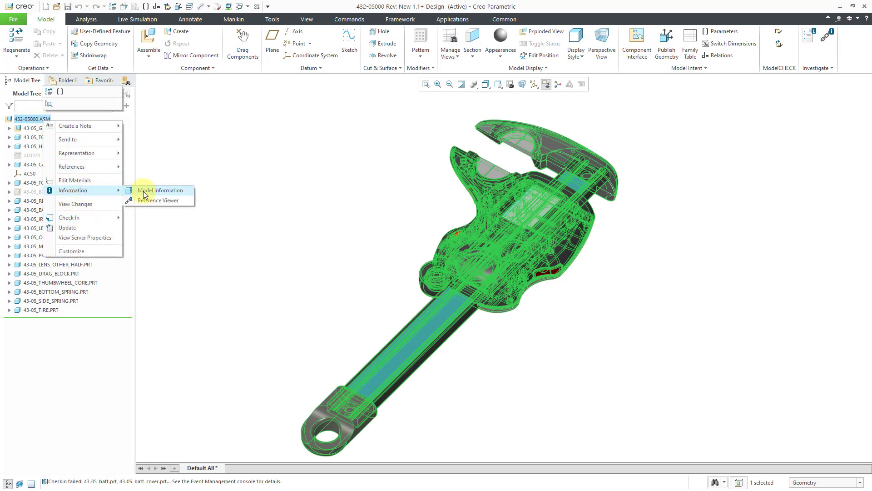
pyautogui.click(157, 201)
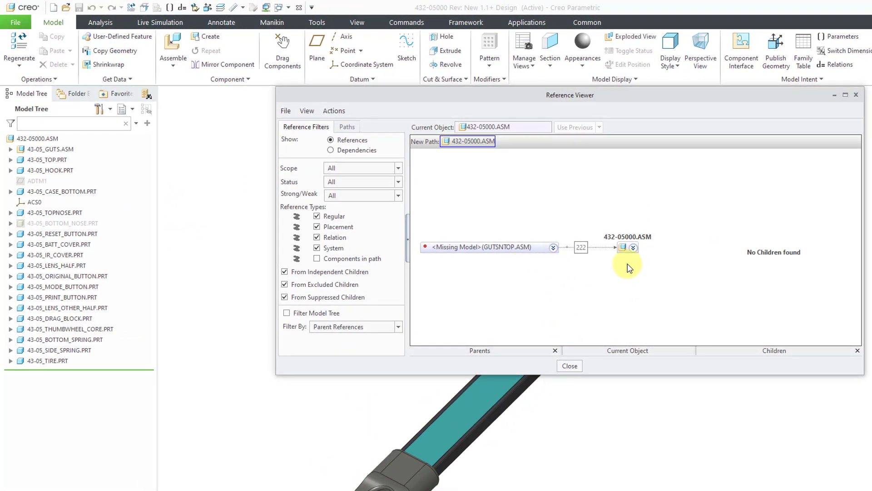
# Trace the missing GUTSNTOP.ASM's full reference path to Protrusion id 23997 in 43-05_TOP.PRT, then close it
pyautogui.click(554, 247)
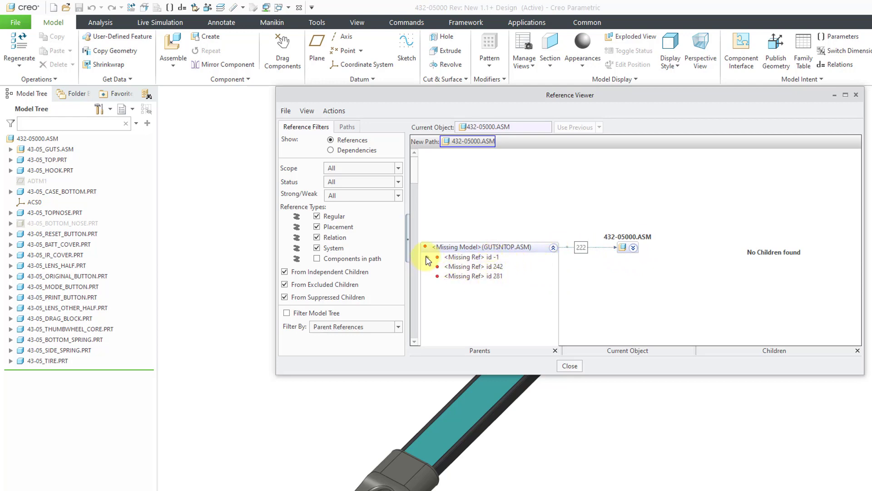
pyautogui.click(427, 258)
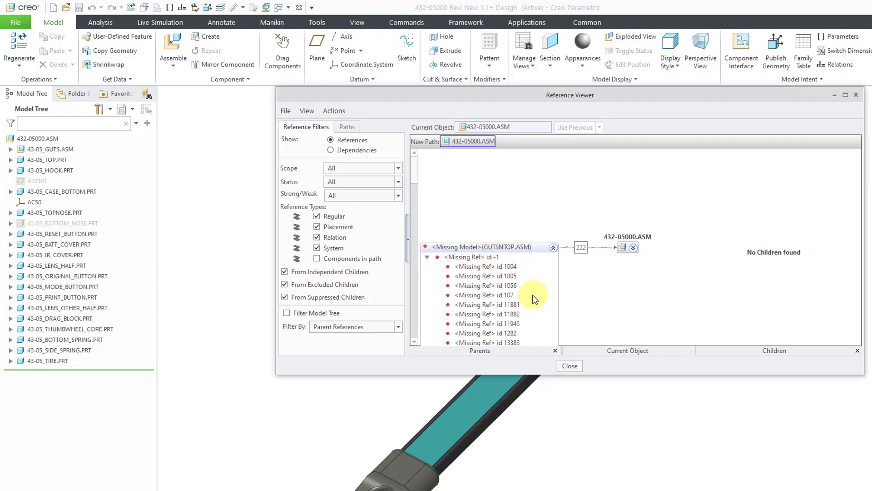
pyautogui.rightClick(509, 250)
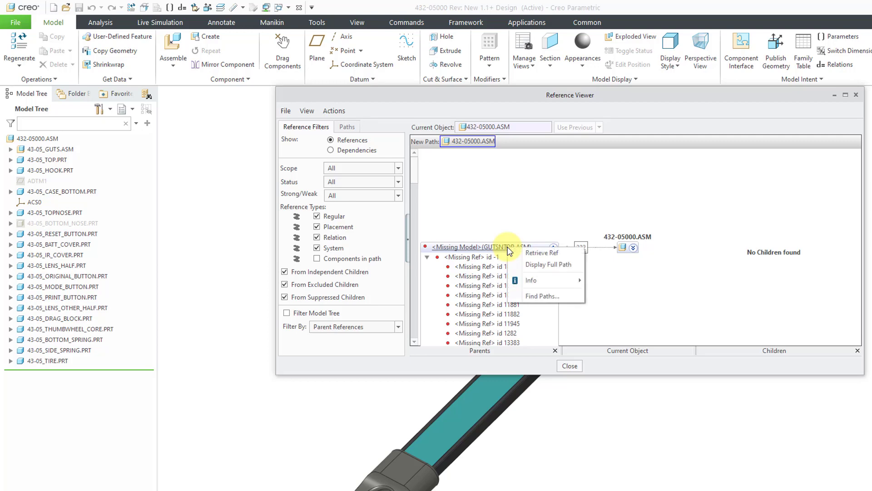
pyautogui.click(539, 265)
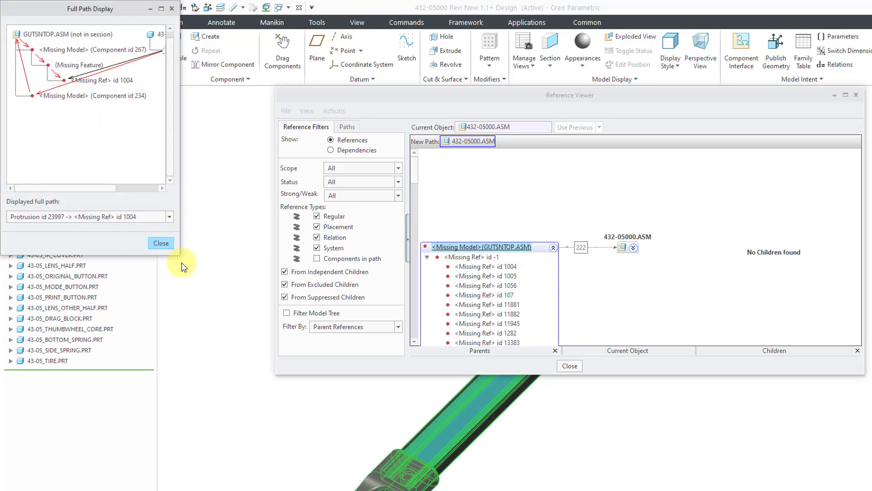
pyautogui.moveTo(181, 255); pyautogui.dragTo(276, 331)
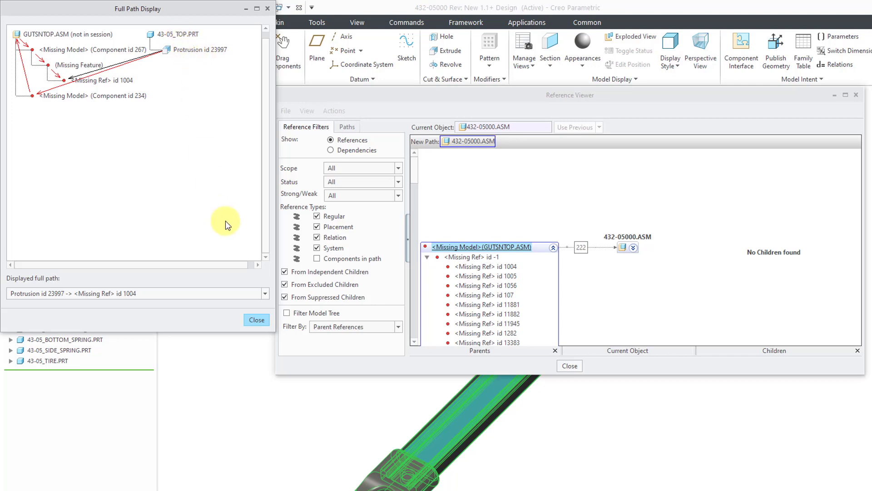
pyautogui.click(255, 321)
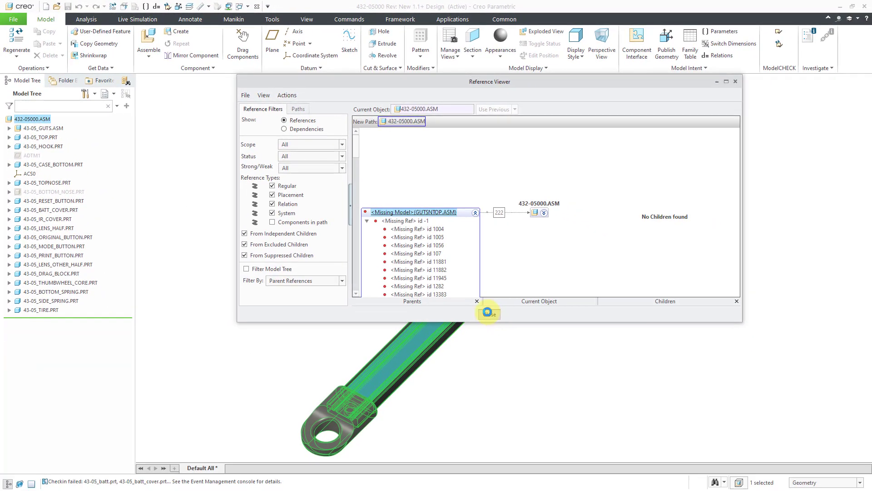
# Open the 43-05_TOP.PRT part in its own window
pyautogui.click(488, 314)
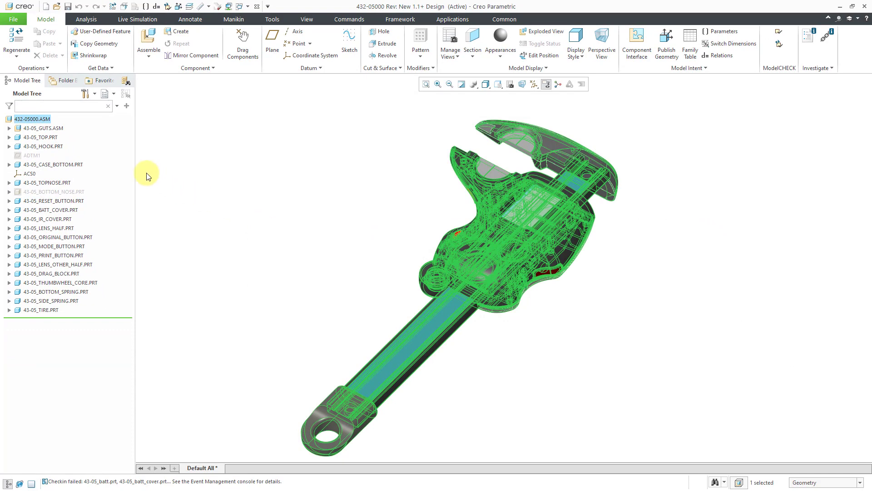
pyautogui.click(41, 139)
pyautogui.click(58, 97)
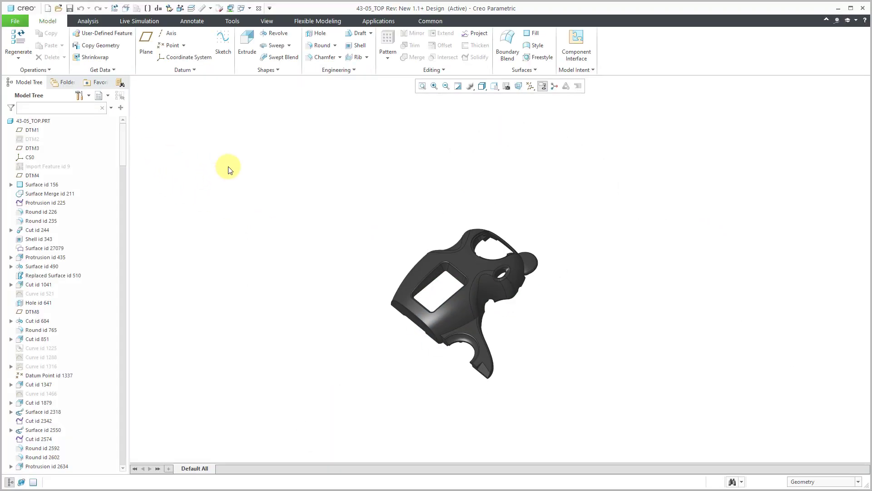
# Confirm in the part's Reference Viewer that Protrusion id 23997 references the missing GUTSNTOP.ASM
pyautogui.rightClick(40, 121)
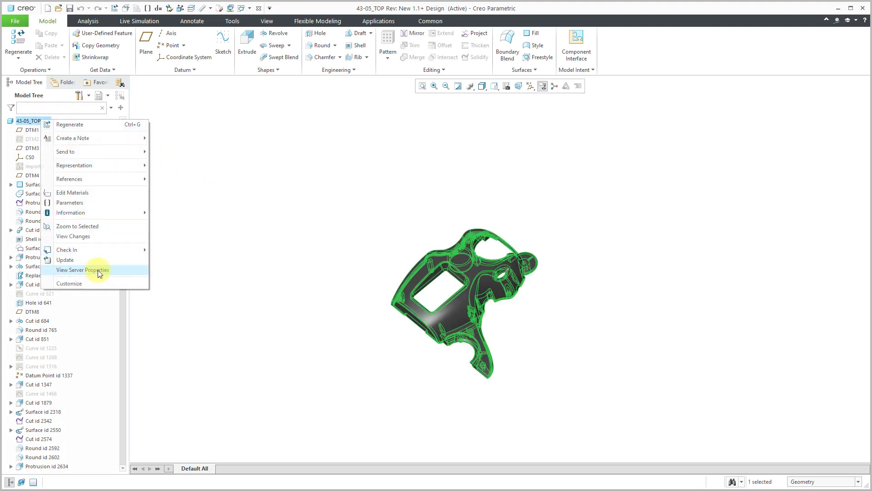
pyautogui.moveTo(117, 211)
pyautogui.click(181, 223)
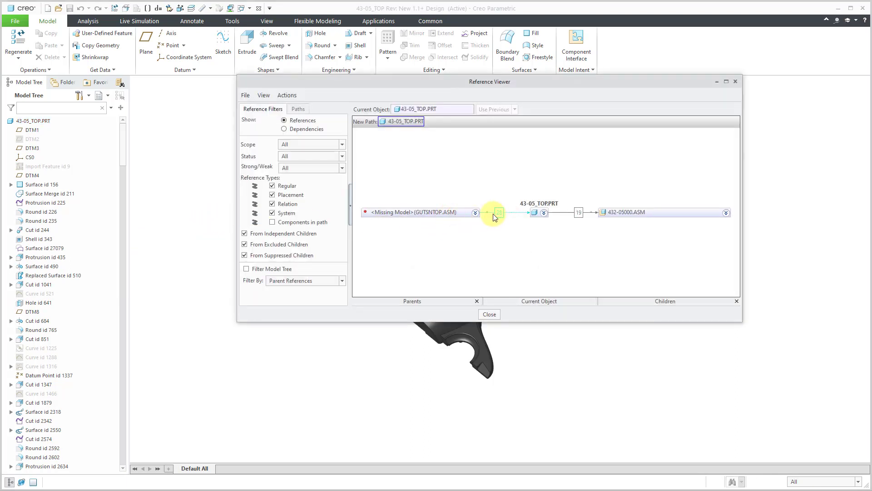
pyautogui.click(475, 213)
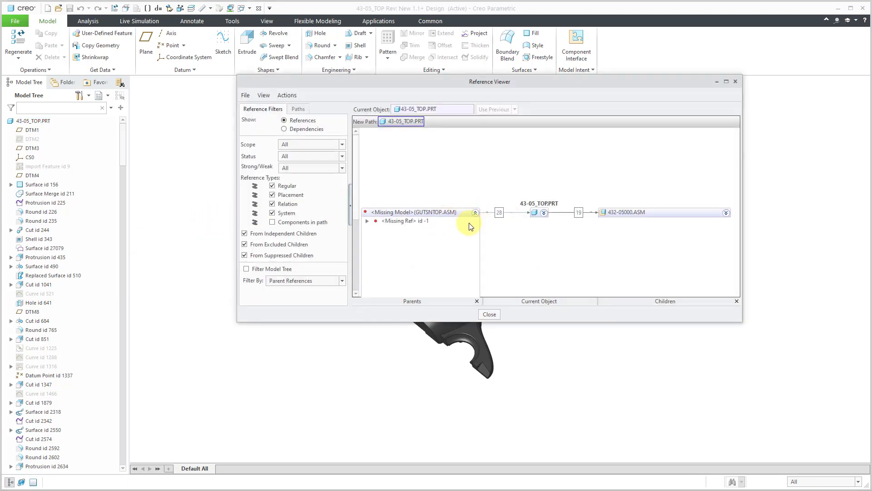
pyautogui.rightClick(414, 221)
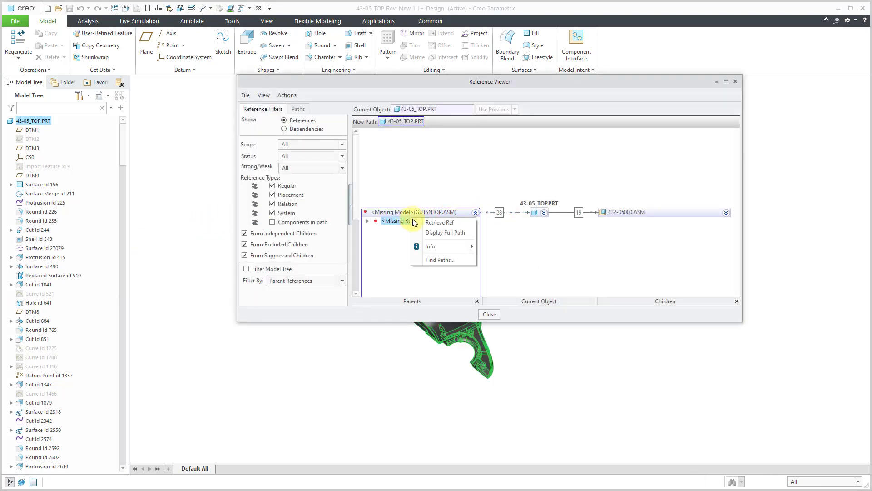
pyautogui.click(441, 233)
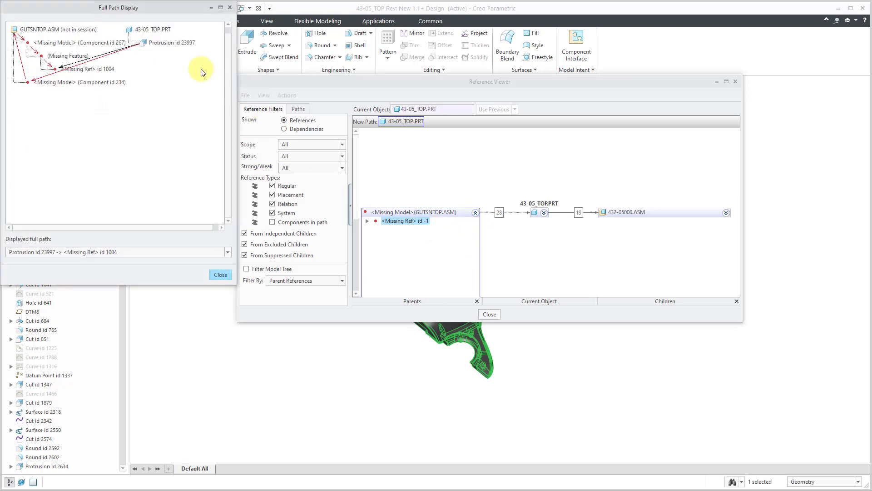
pyautogui.click(219, 274)
pyautogui.click(490, 314)
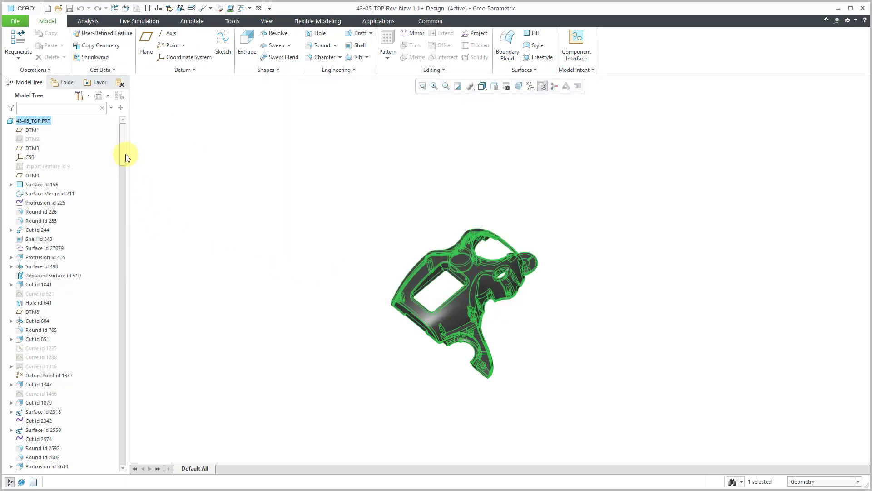
# Filter the Model Tree with '2399' to locate Protrusion id 23997
pyautogui.scroll(-4, 126, 154)
pyautogui.scroll(-8, 122, 171)
pyautogui.scroll(12, 126, 180)
pyautogui.click(78, 111)
pyautogui.write('2399')
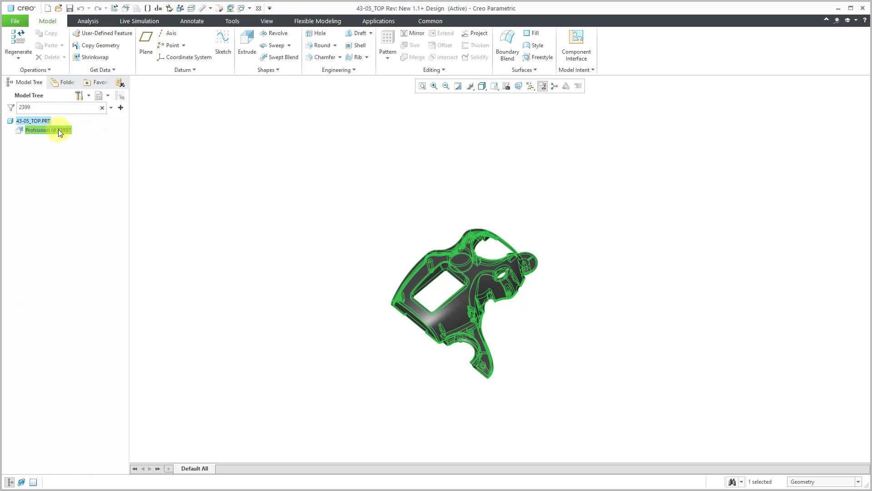
pyautogui.rightClick(58, 130)
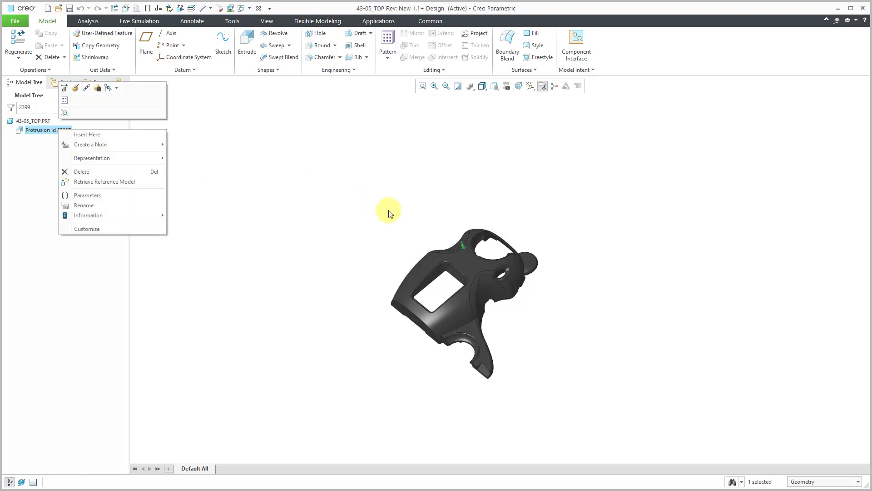
pyautogui.press('Escape')
# Inspect the protrusion on the part, then close the part window back to the 432-05000 assembly
pyautogui.moveTo(477, 237)
pyautogui.mouseDown(button='middle')
pyautogui.moveTo(524, 263)
pyautogui.moveTo(471, 263)
pyautogui.mouseUp(button='middle')
pyautogui.click(431, 229)
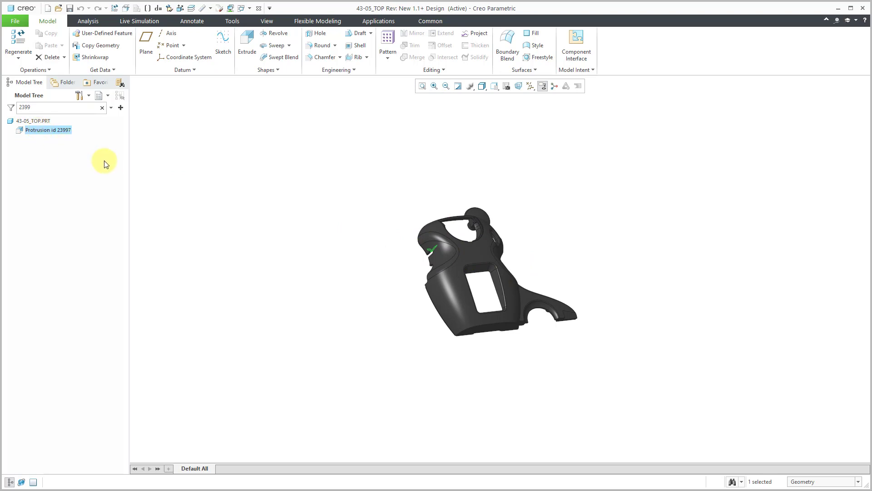
pyautogui.click(258, 8)
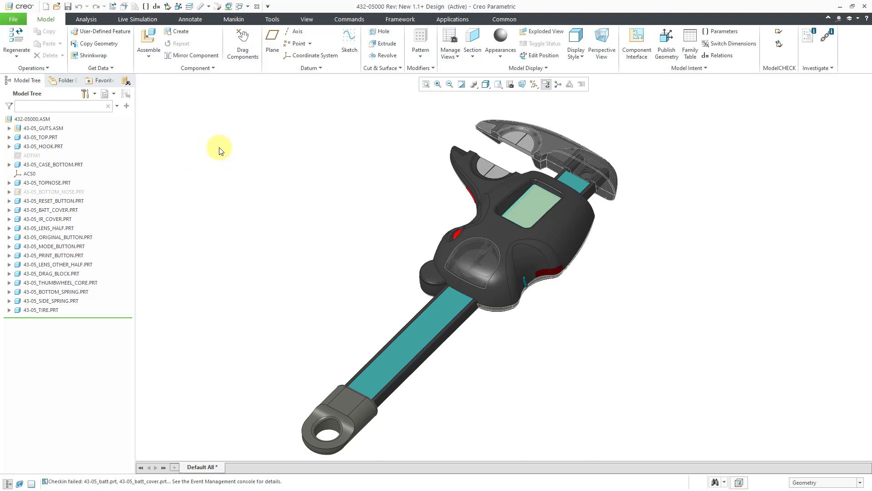
# Reopen the '2021 04 01 Caliper' workspace and scroll its list of 37 objects
pyautogui.click(64, 81)
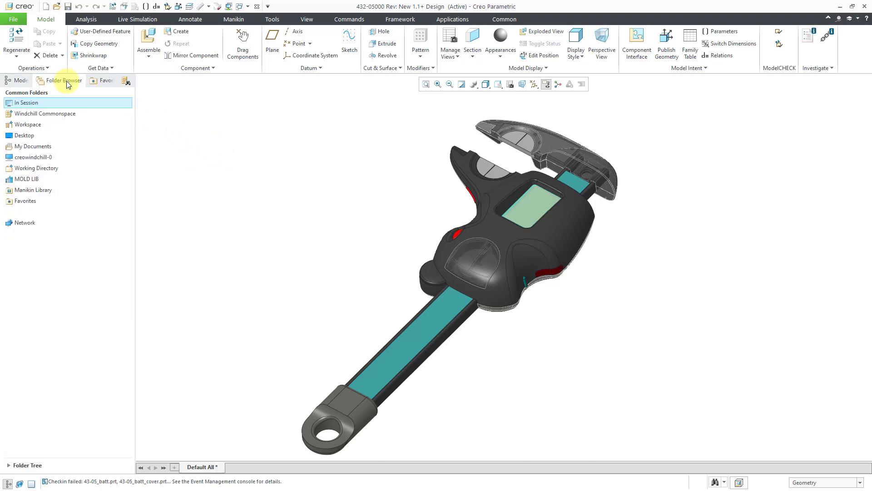
pyautogui.click(47, 124)
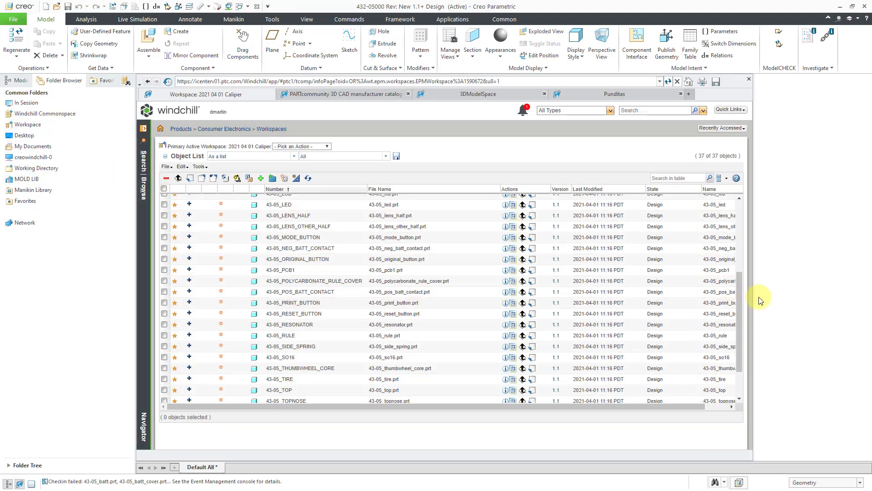
pyautogui.scroll(-2, 738, 293)
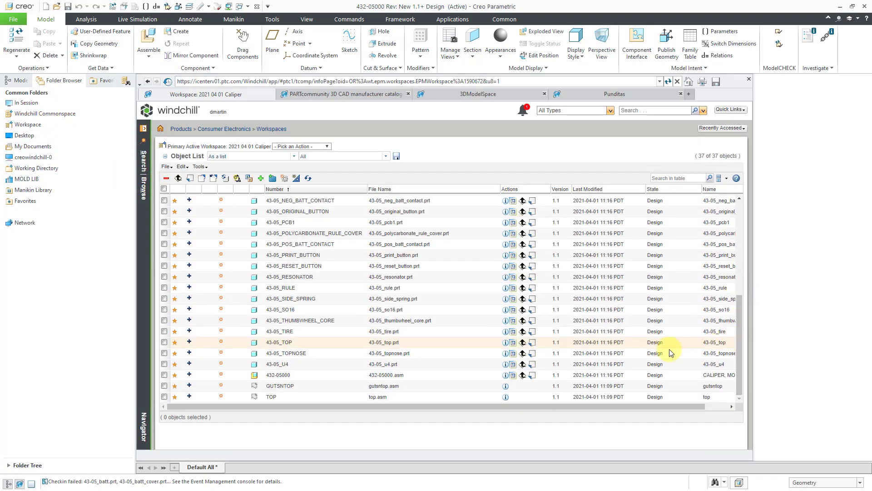
# Check in 432-05000 with incomplete objects auto-resolved to Always ignore and unmodified objects kept checked out
pyautogui.click(533, 376)
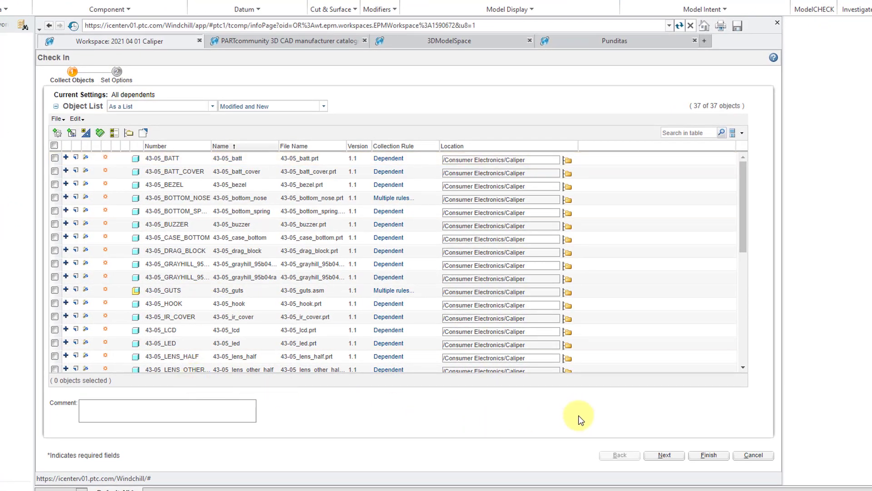
pyautogui.click(668, 456)
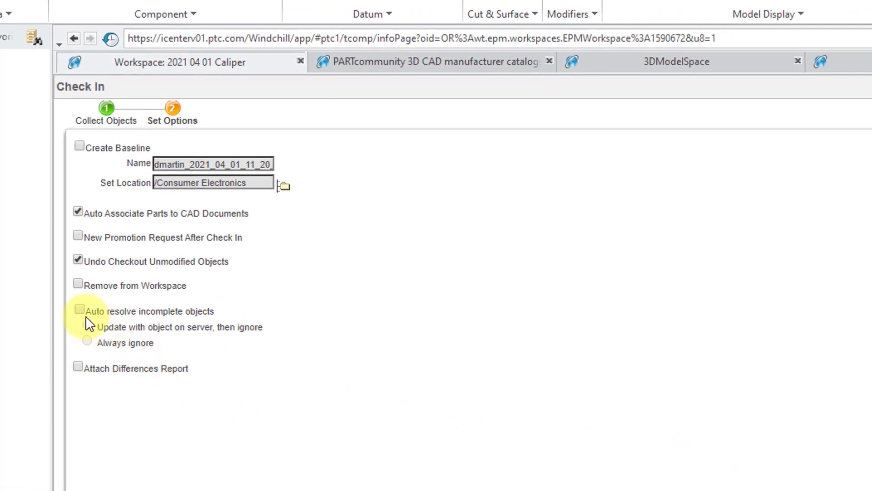
pyautogui.click(80, 310)
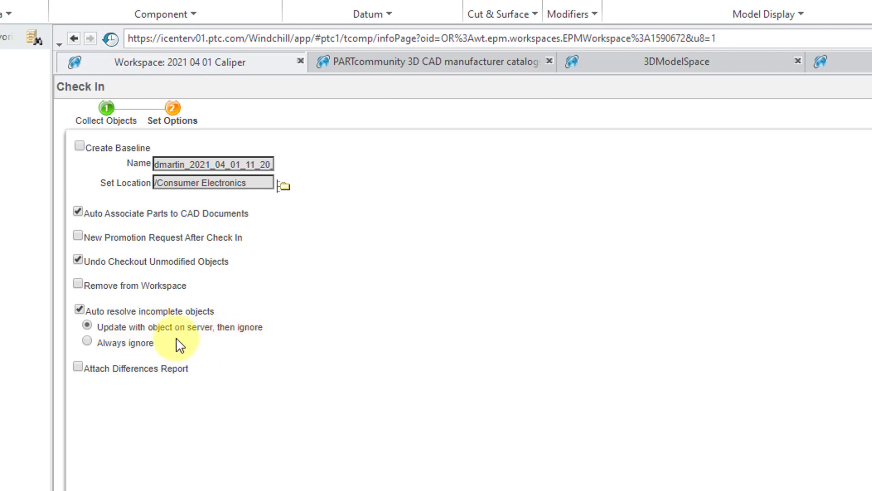
pyautogui.click(88, 341)
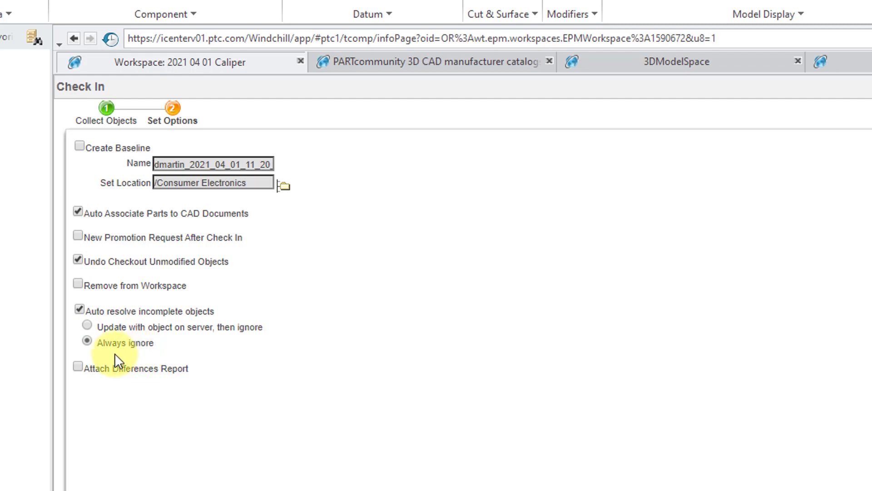
pyautogui.click(83, 262)
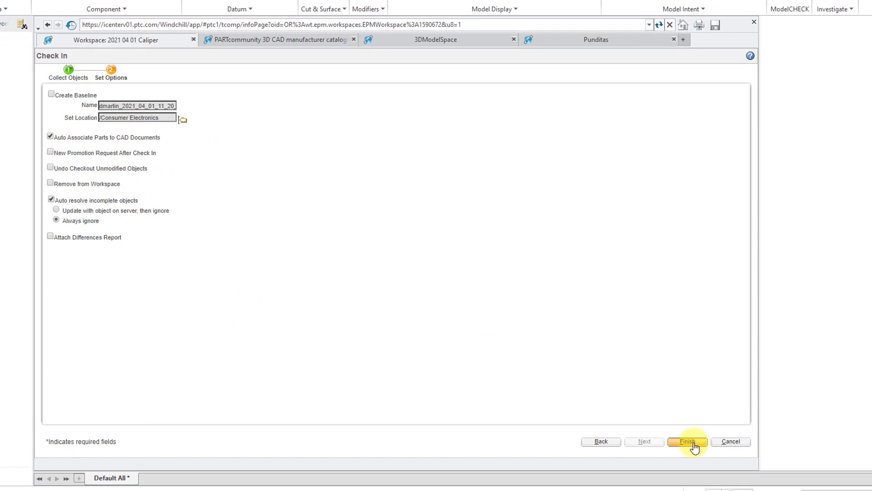
pyautogui.click(693, 445)
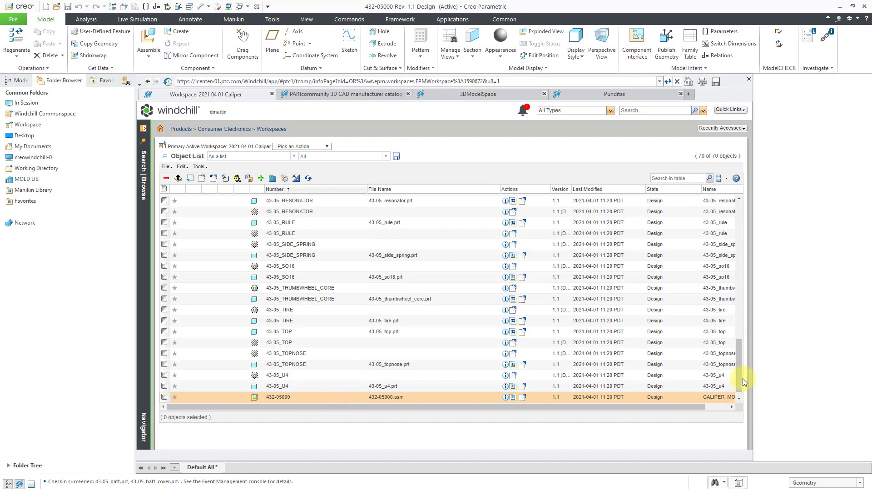
# Switch the workspace view to CAD Documents only, showing 35 of 70 objects at version 1.1
pyautogui.moveTo(739, 378); pyautogui.dragTo(735, 281)
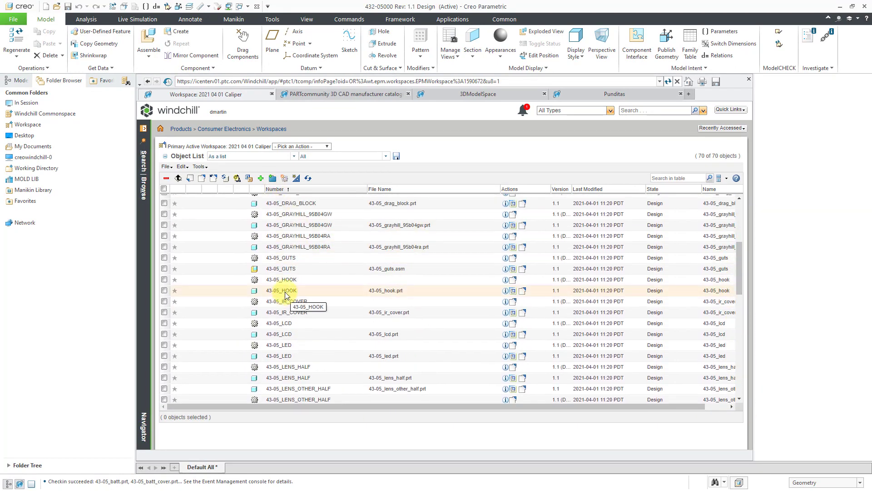
pyautogui.click(386, 157)
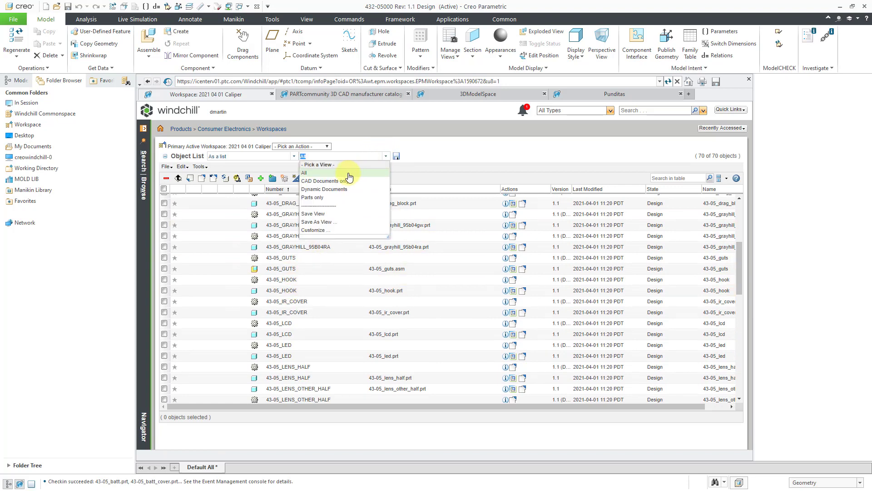
pyautogui.click(340, 181)
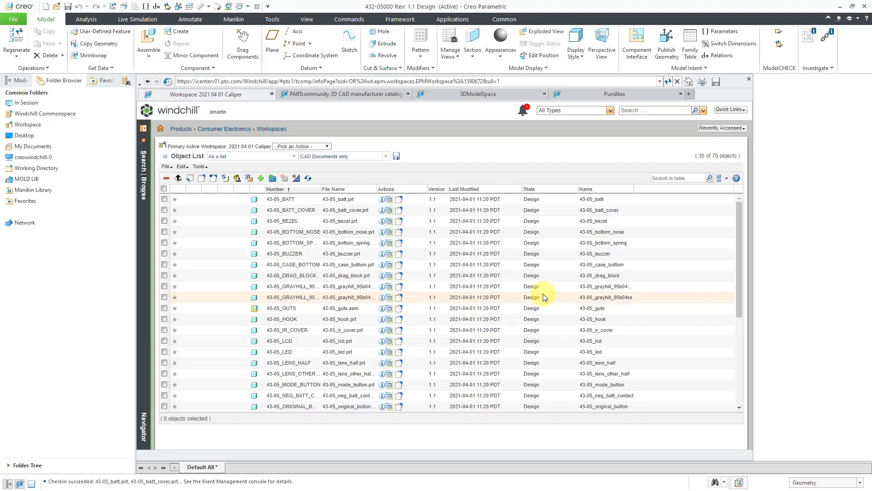
pyautogui.moveTo(742, 270); pyautogui.dragTo(729, 387)
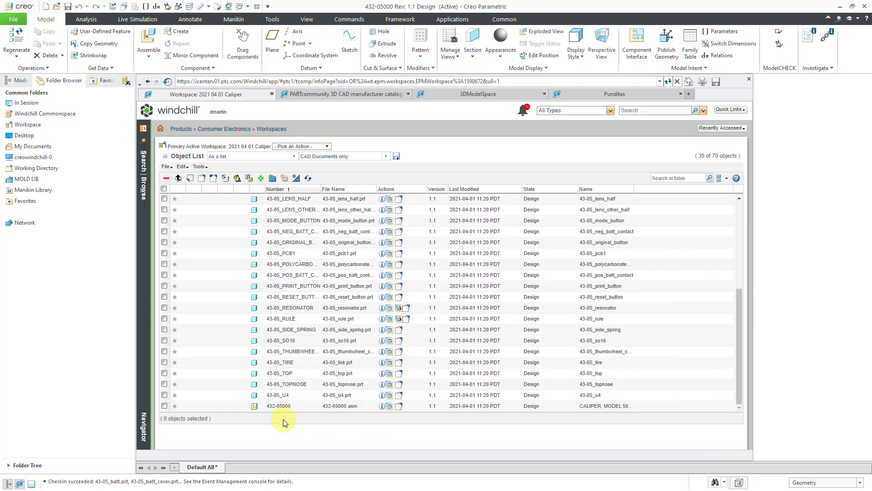